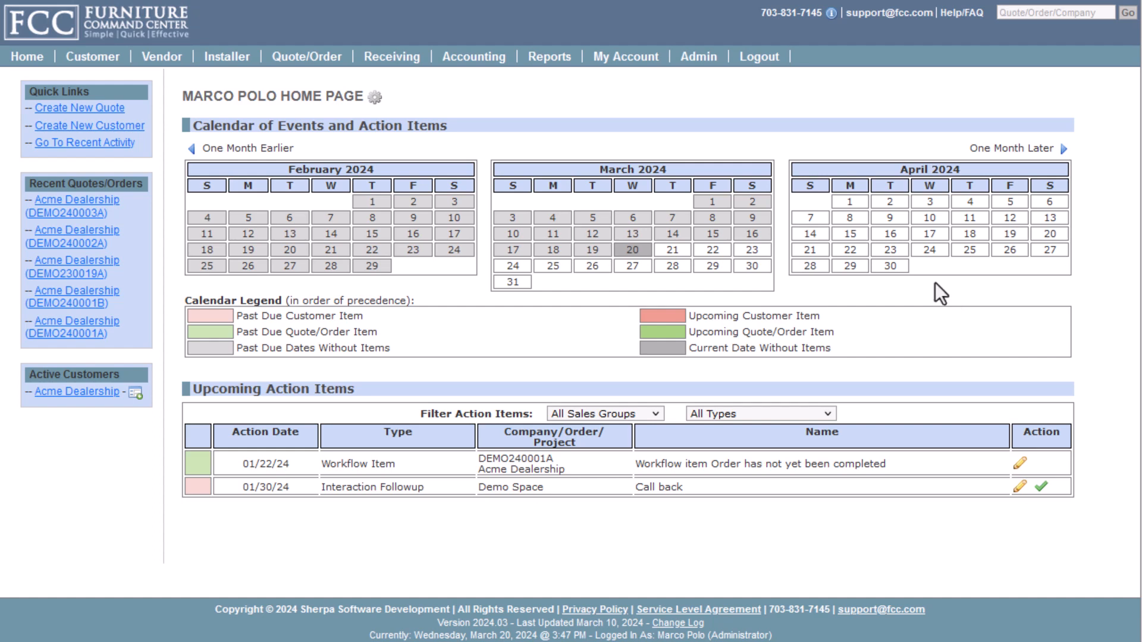
Open the checklist configuration and review its Quote, Order, Invoice and Close fields.
mouse_move(699, 56)
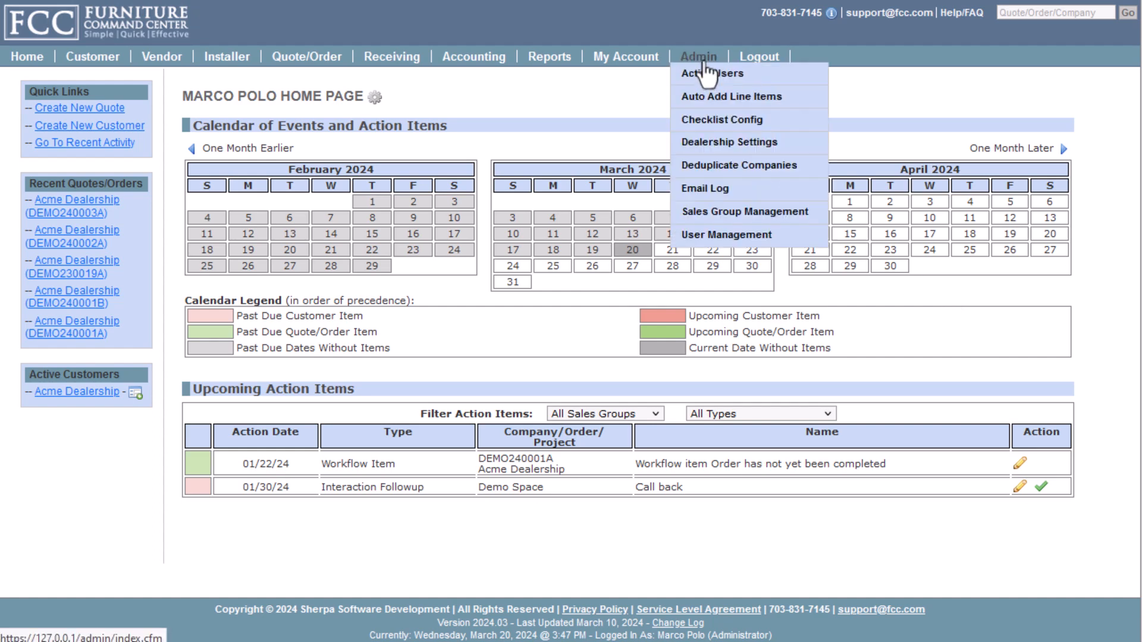
left_click(759, 120)
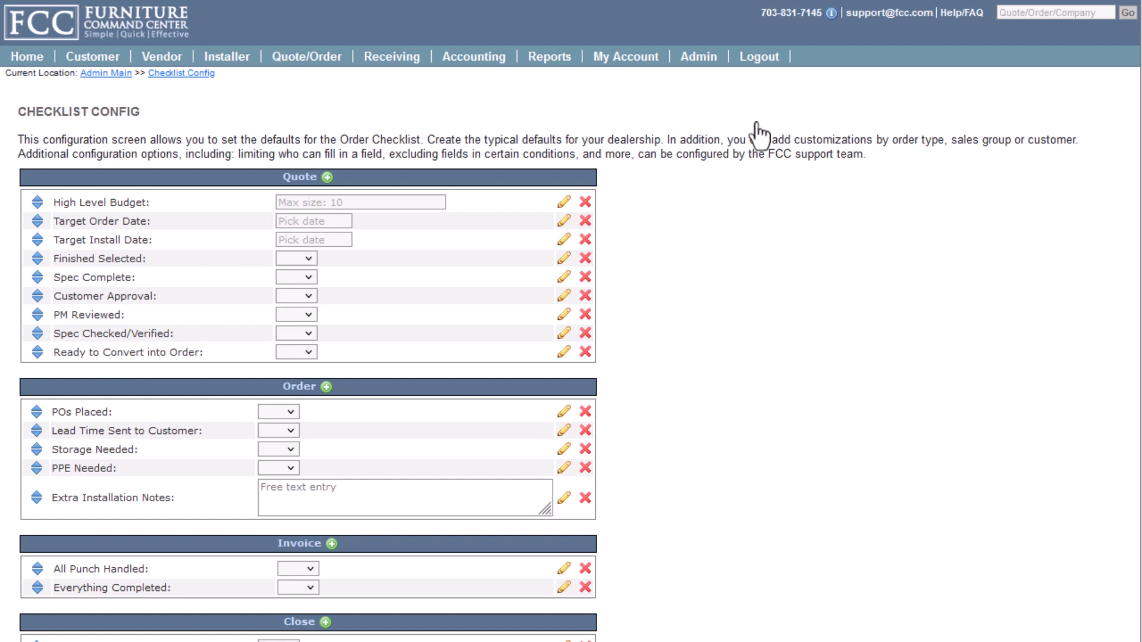
scroll(505, 271, "down", 2)
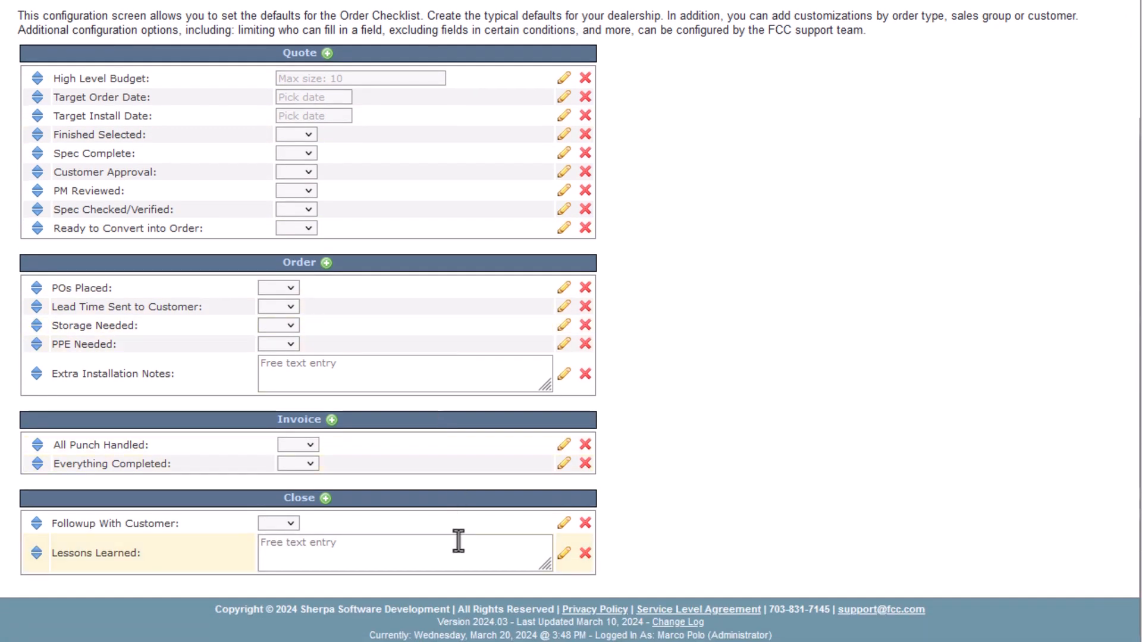
scroll(470, 542, "up", 2)
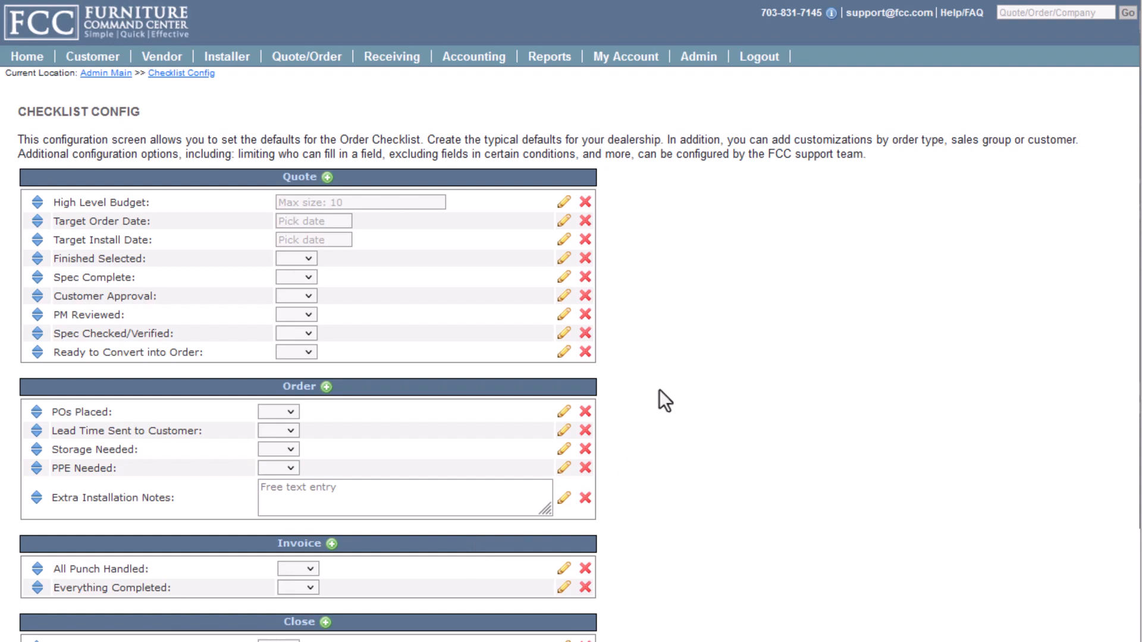
Delete the Target Install Date field from the Quote group and move Spec Complete below PM Reviewed.
left_click(585, 239)
left_click(656, 355)
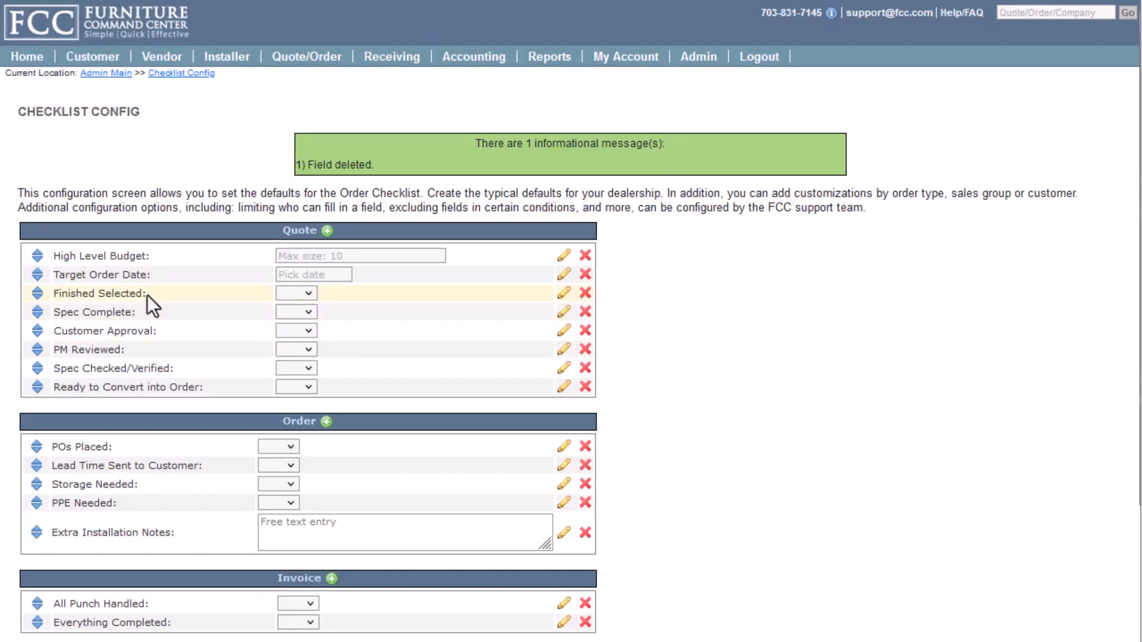
left_click_drag(36, 308, 43, 357)
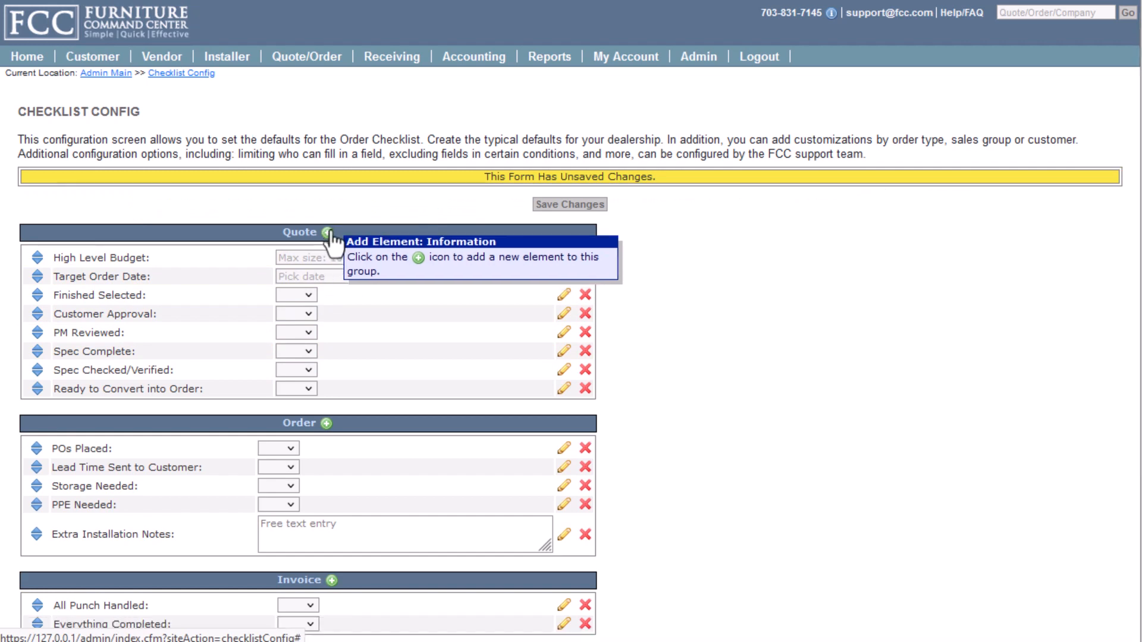
Start a new Quote checklist field named "Brand New Field", make it required, and keep the Small Text Field (10 characters) type.
left_click(327, 232)
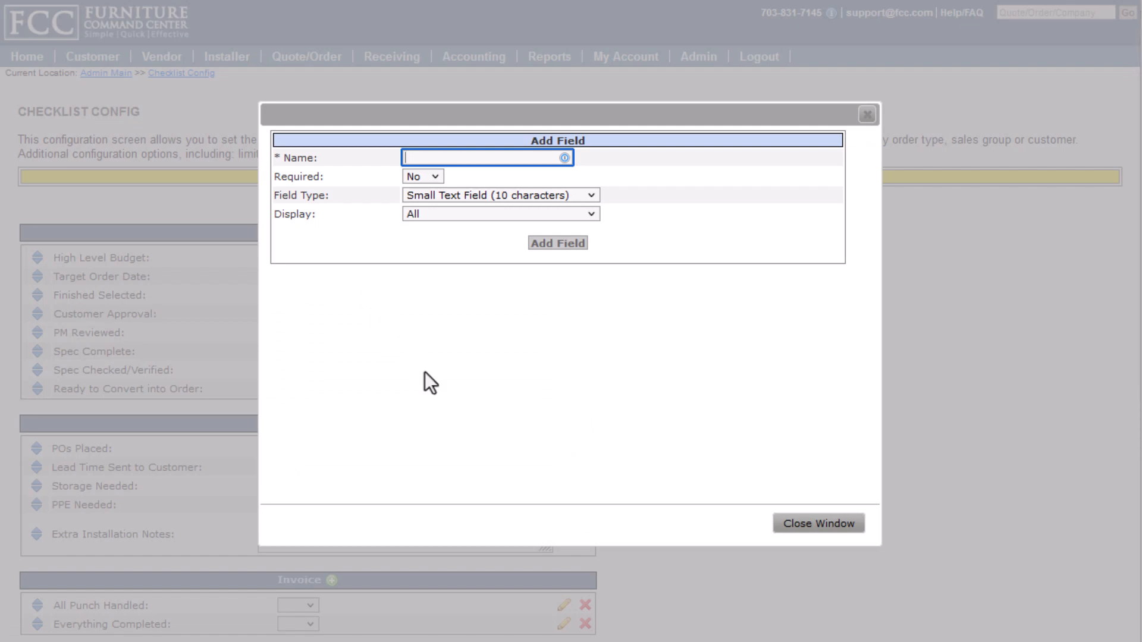
type("Brand New Field")
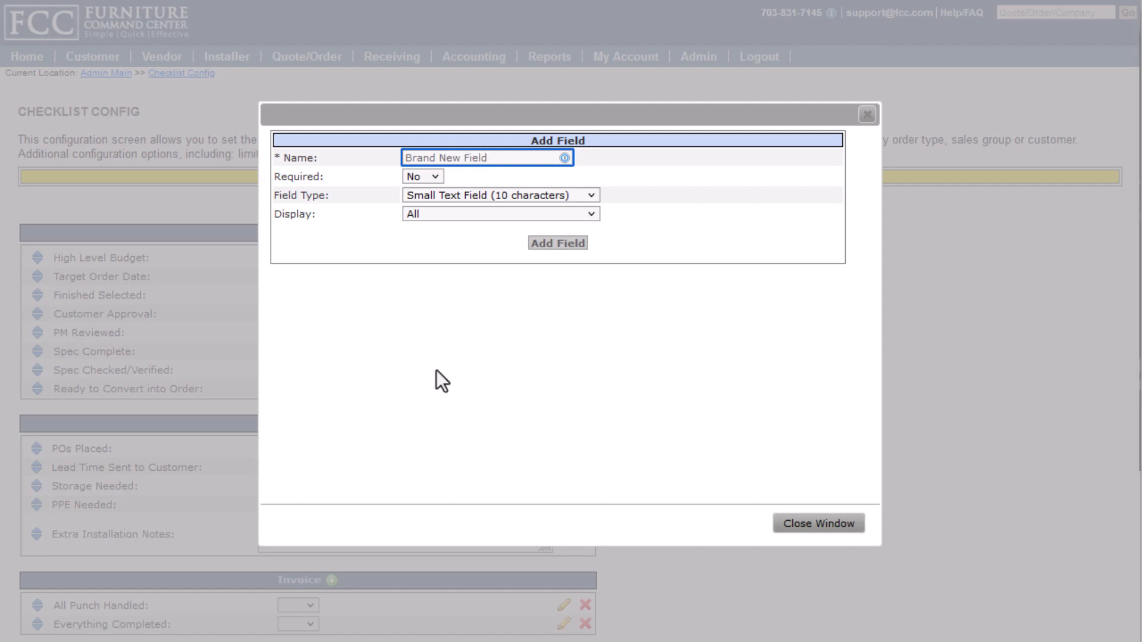
left_click(438, 175)
left_click(427, 213)
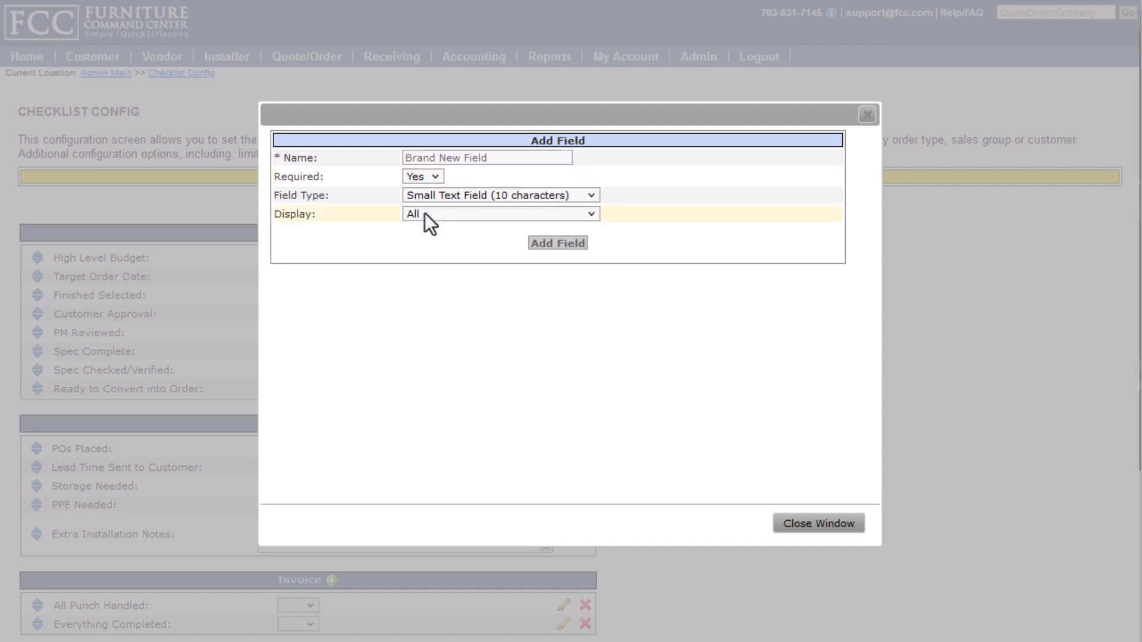
left_click(587, 199)
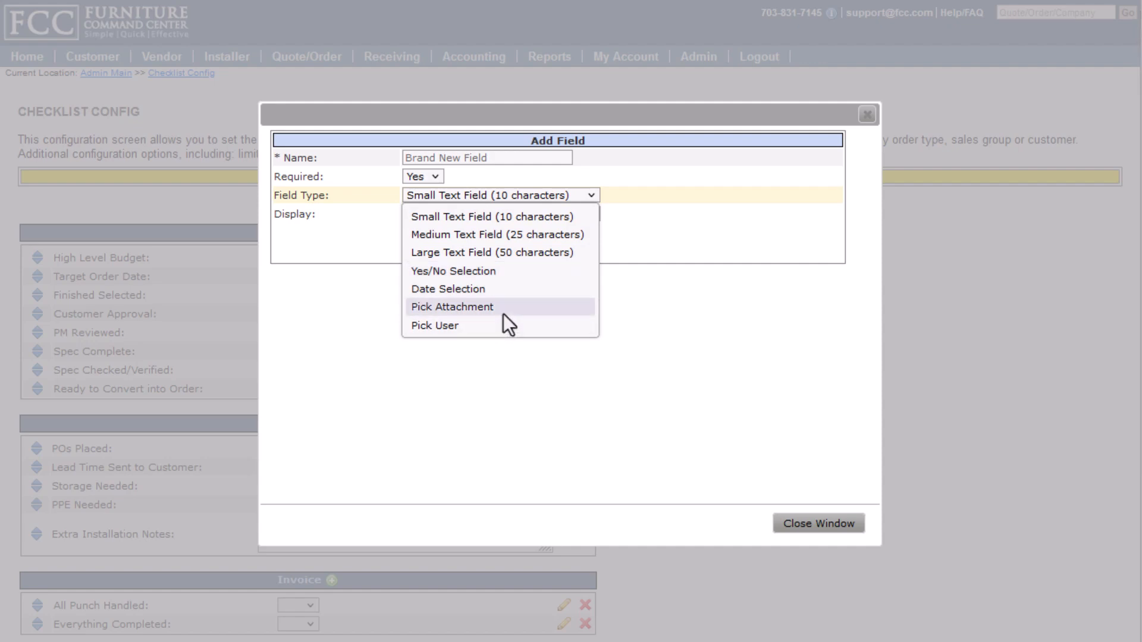
left_click(643, 284)
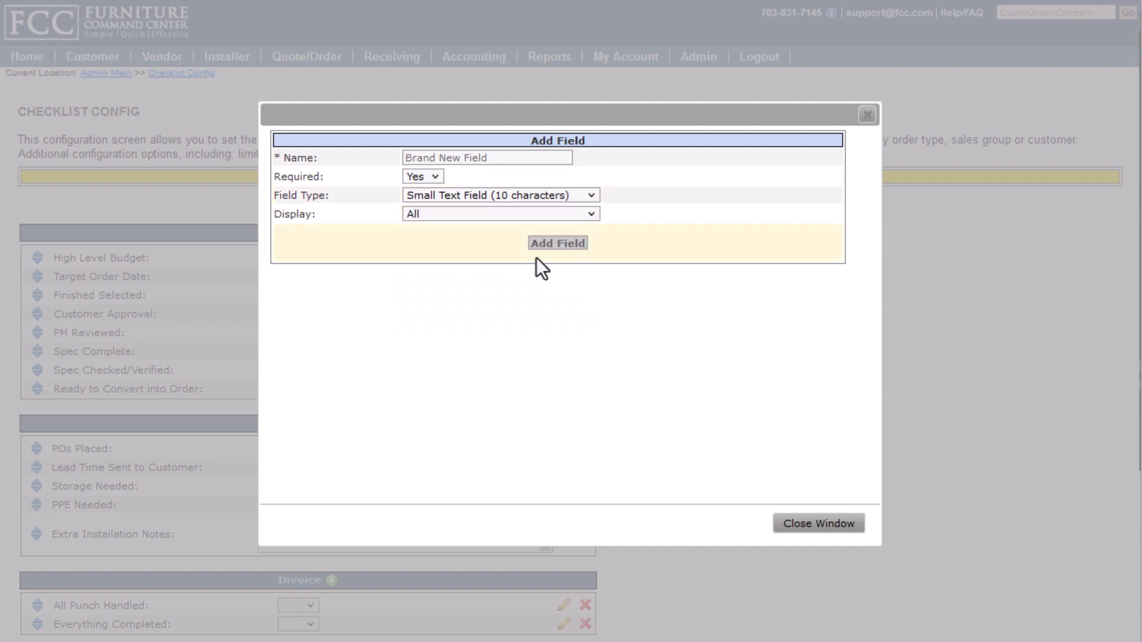
Limit the new field's display to only the Commercial Sales sales group and add the field.
left_click(449, 214)
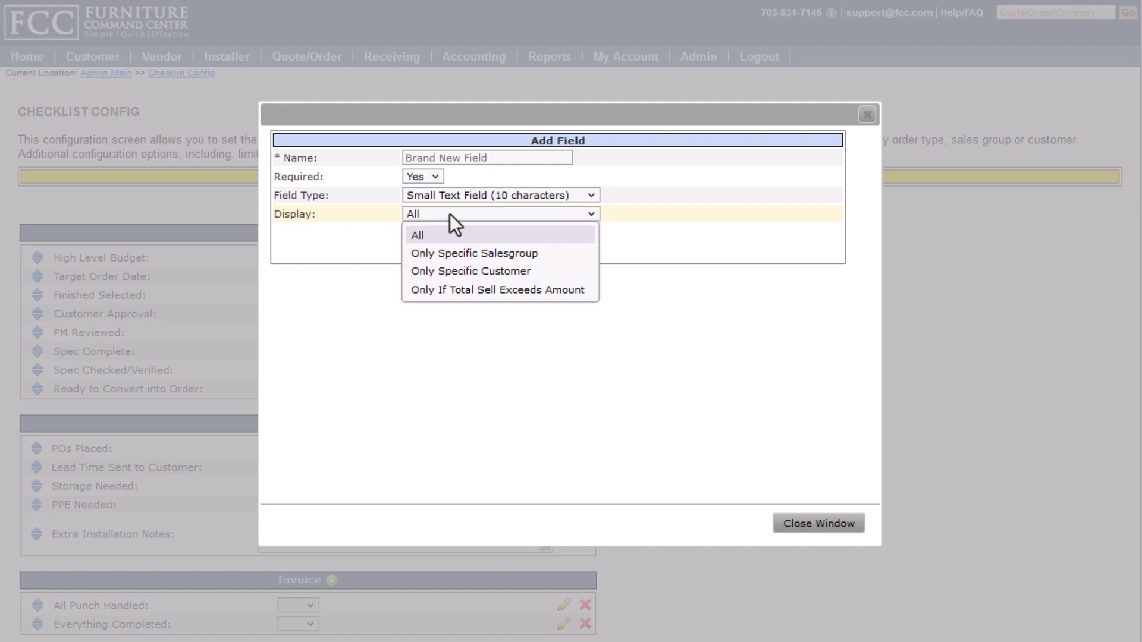
left_click(542, 253)
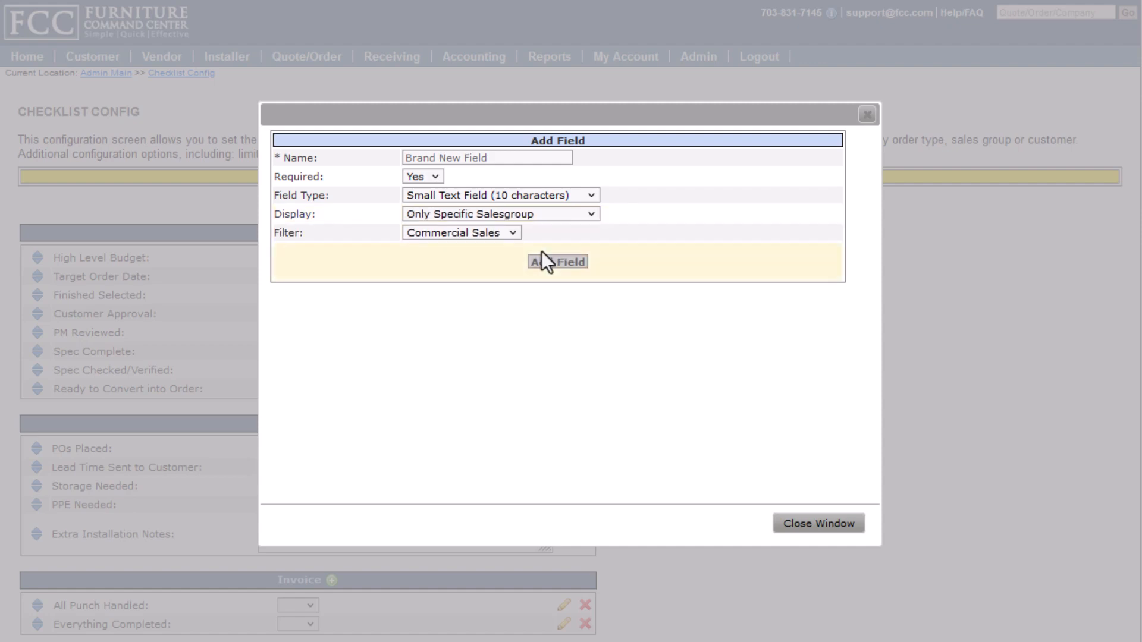
left_click(453, 235)
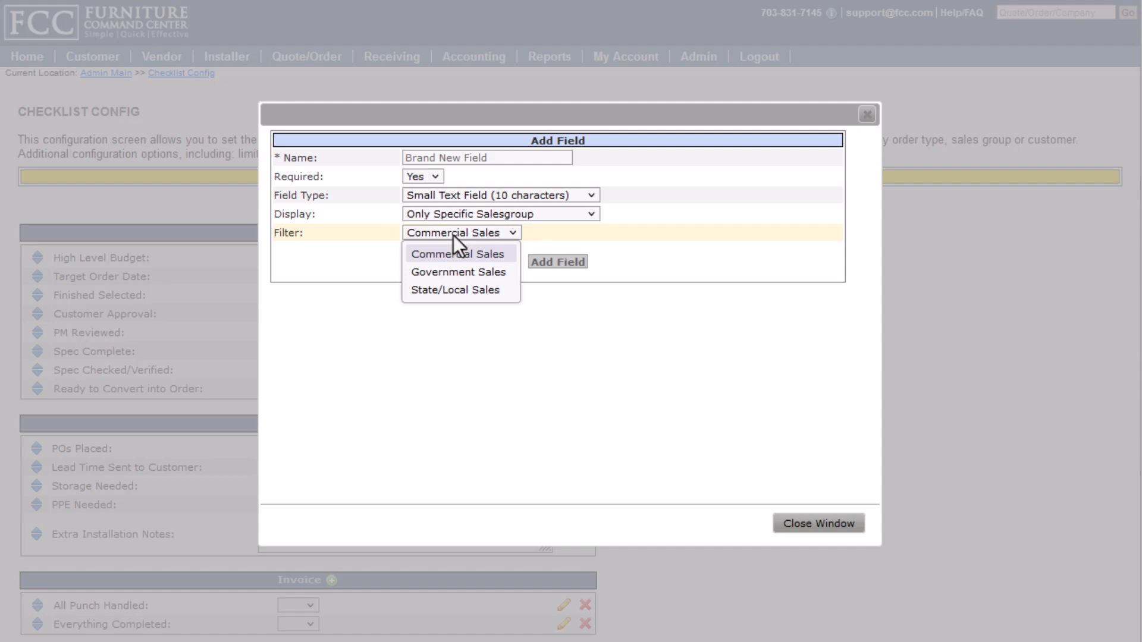
left_click(453, 234)
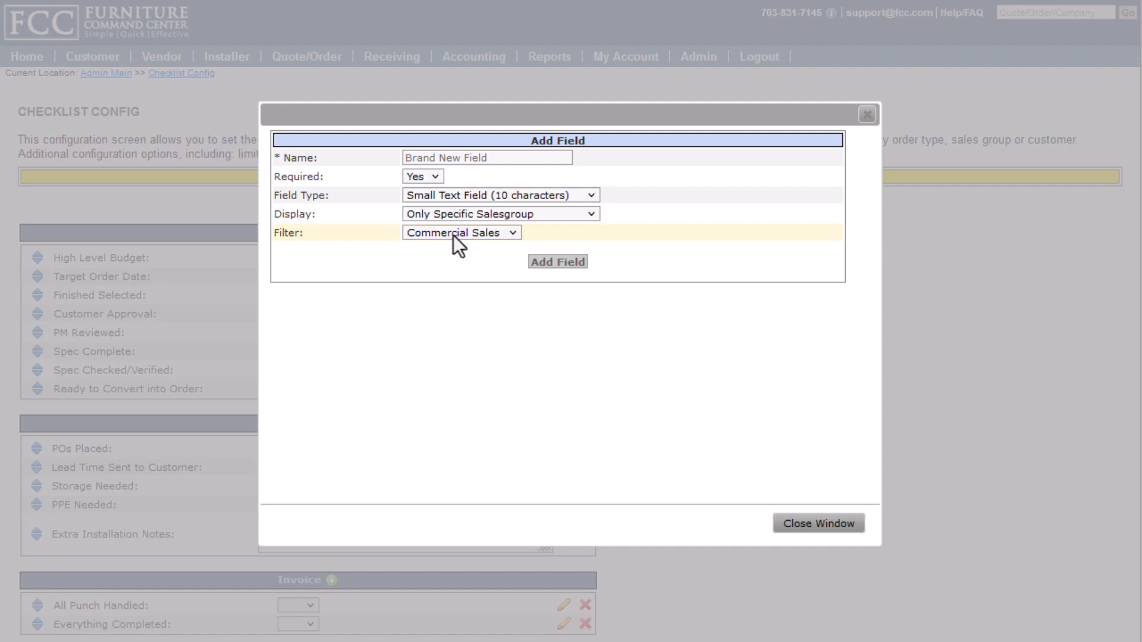
left_click(557, 263)
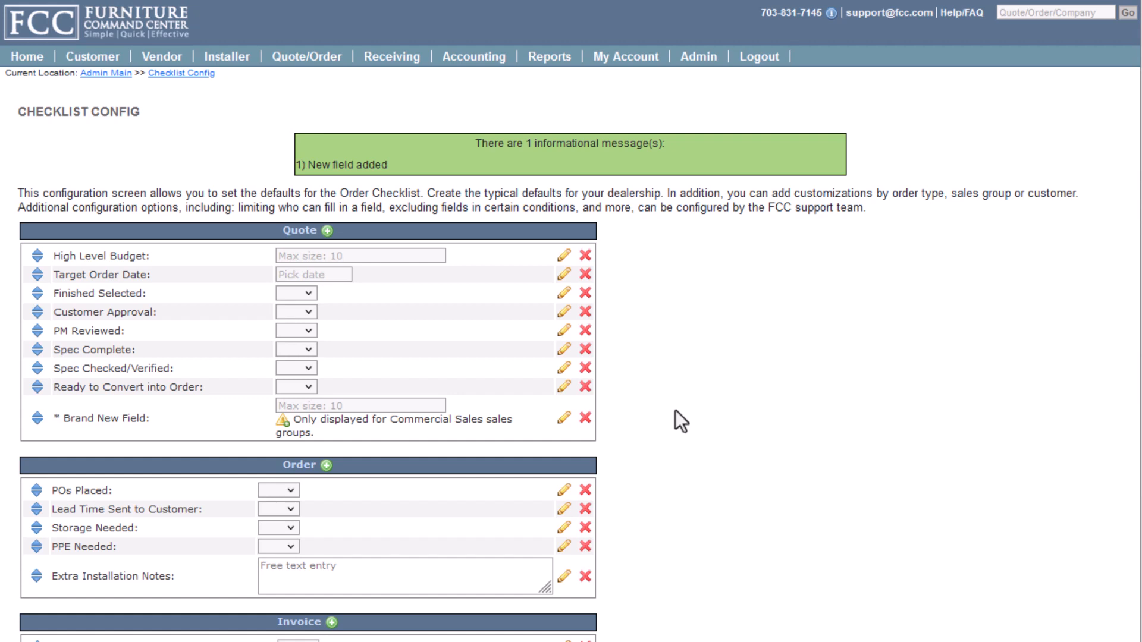
scroll(676, 409, "down", 3)
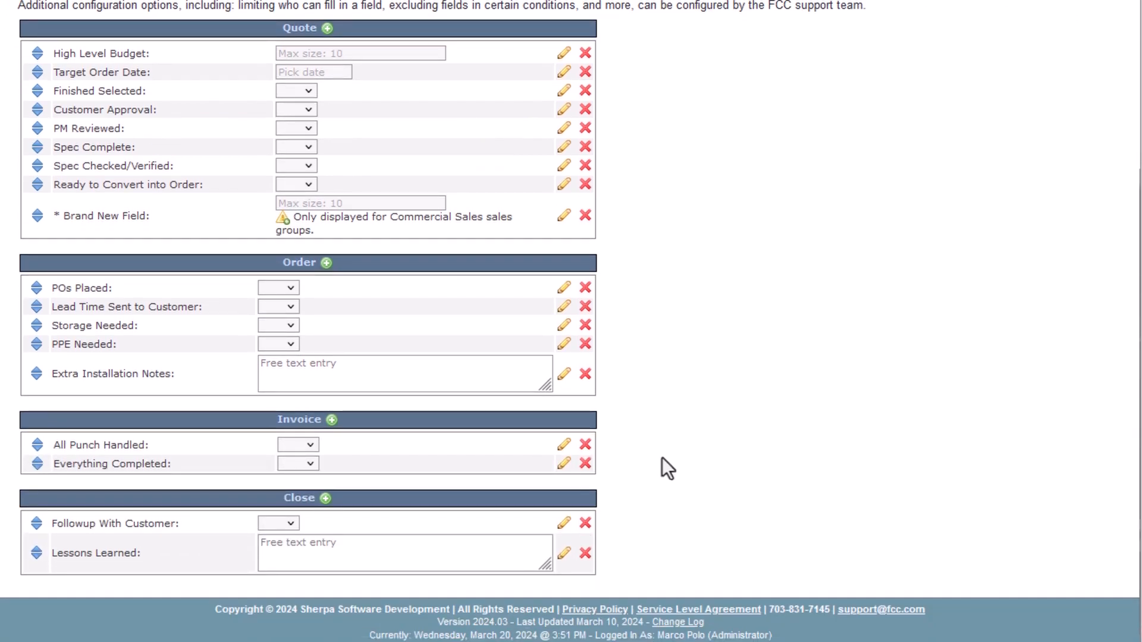
scroll(661, 458, "up", 3)
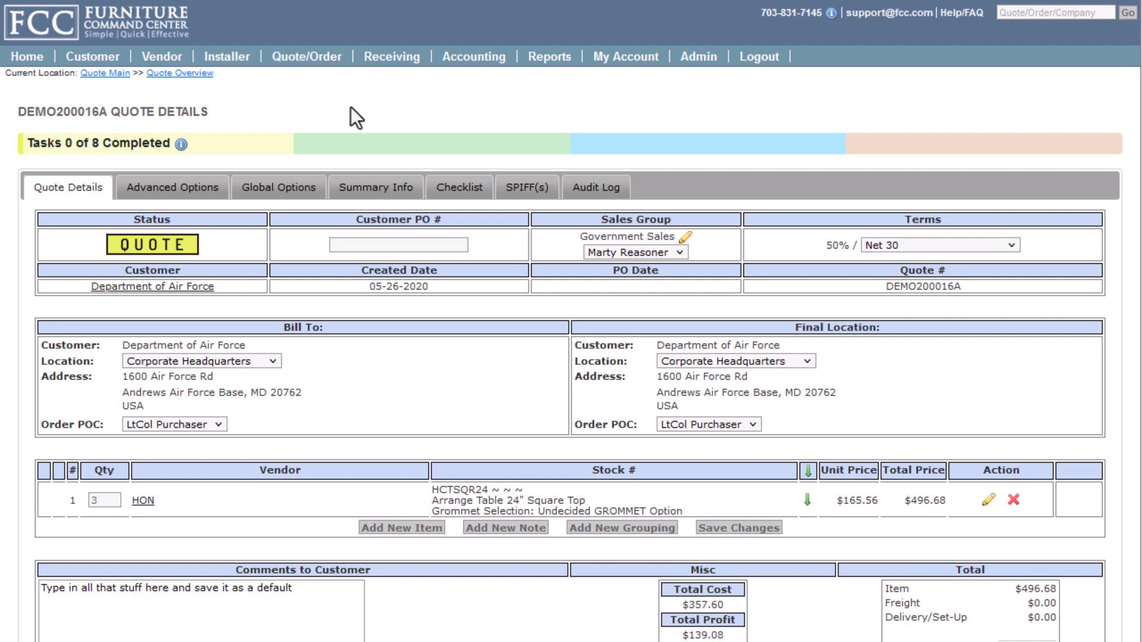
Open the quote's checklist and review its Quote, Order, Invoice and Close sections.
left_click(475, 198)
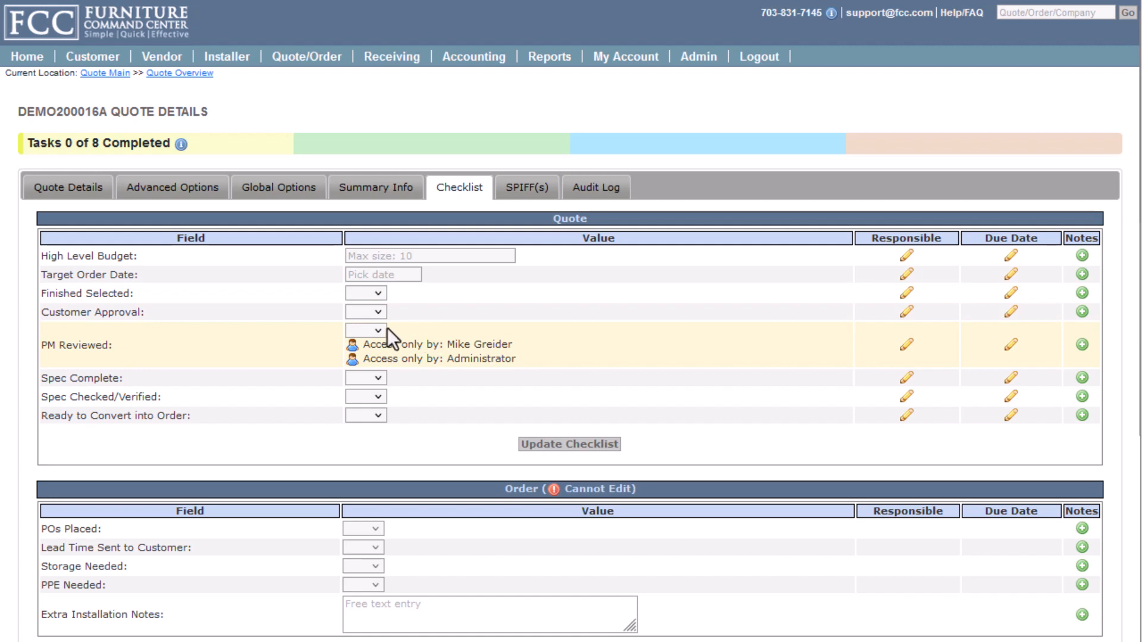
scroll(700, 345, "down", 5)
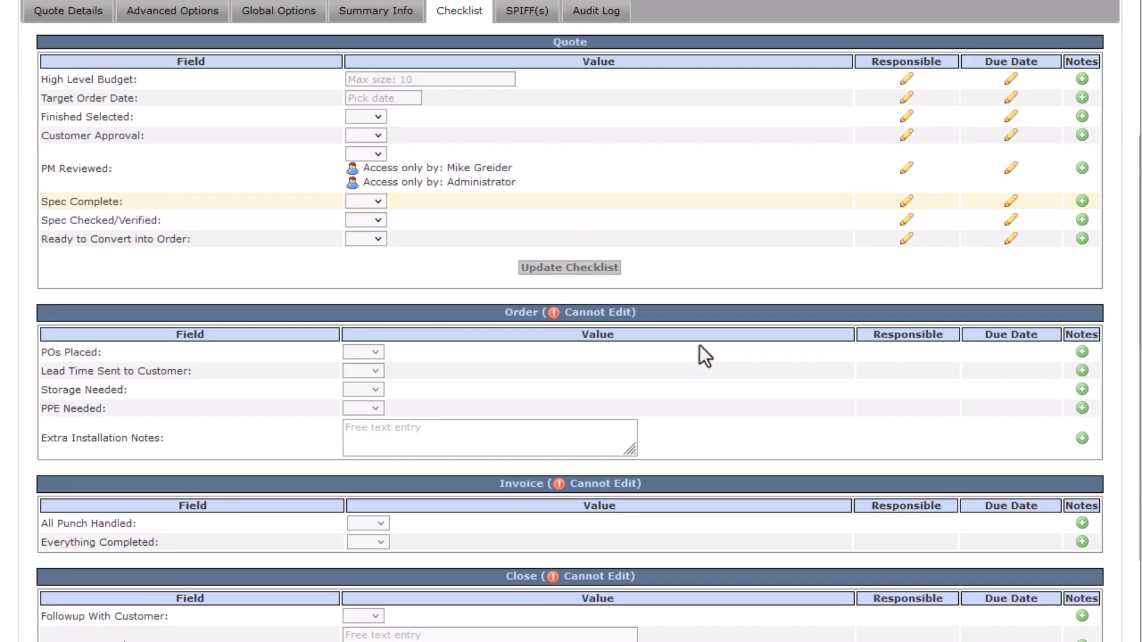
scroll(673, 469, "up", 5)
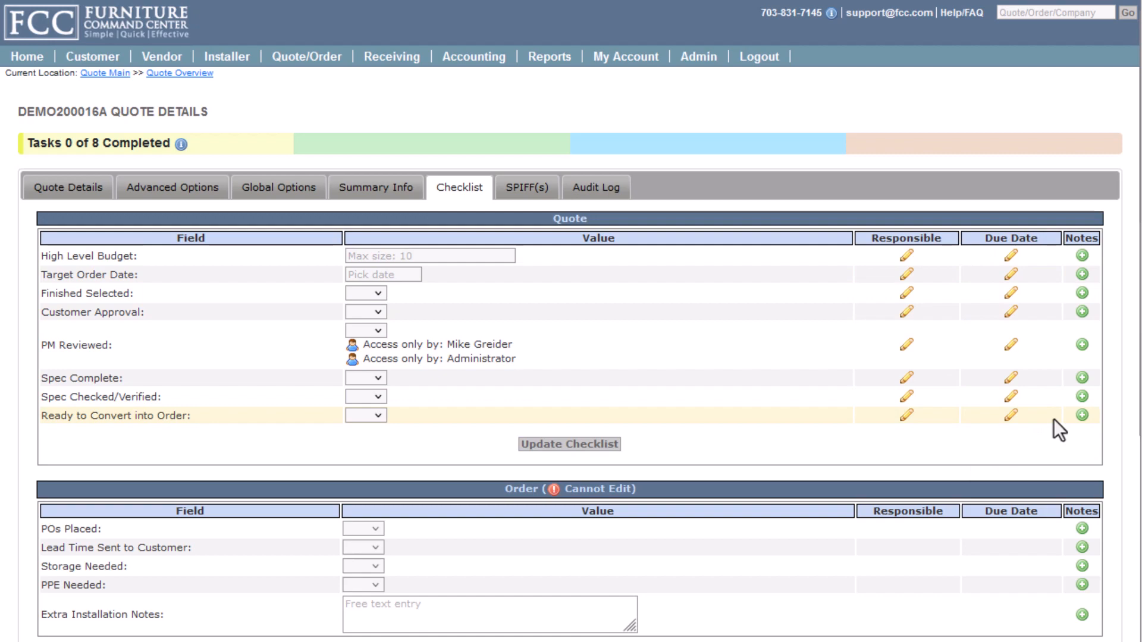
Add the note "These are notes about this field" to the Finished Selected checklist item and view its existing notes.
left_click(1082, 295)
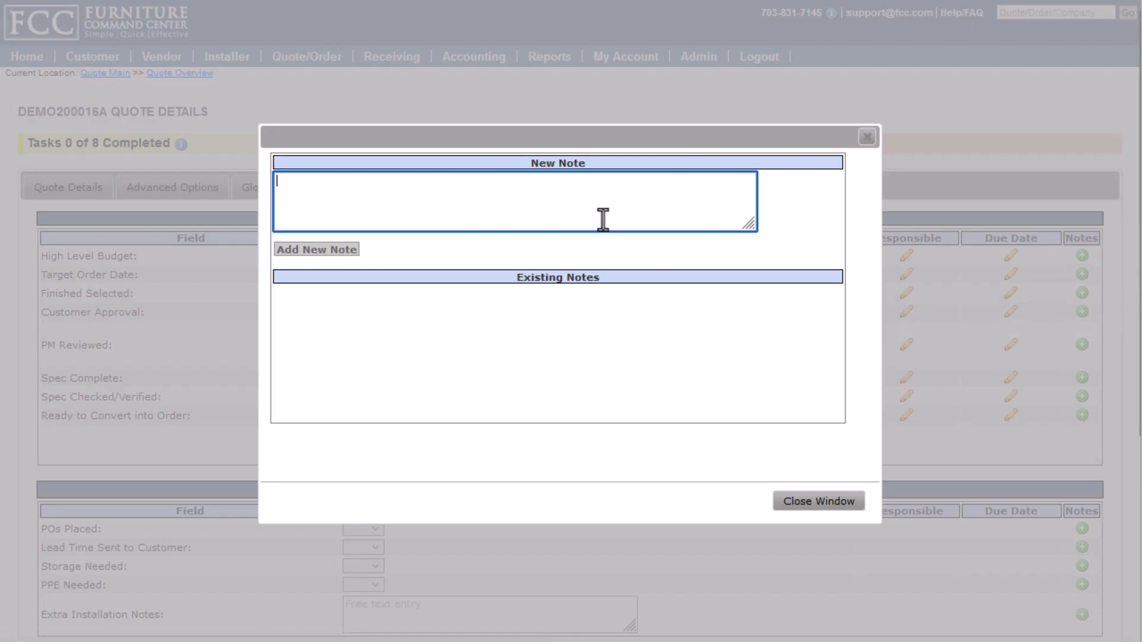
type("These are notes about this fiel")
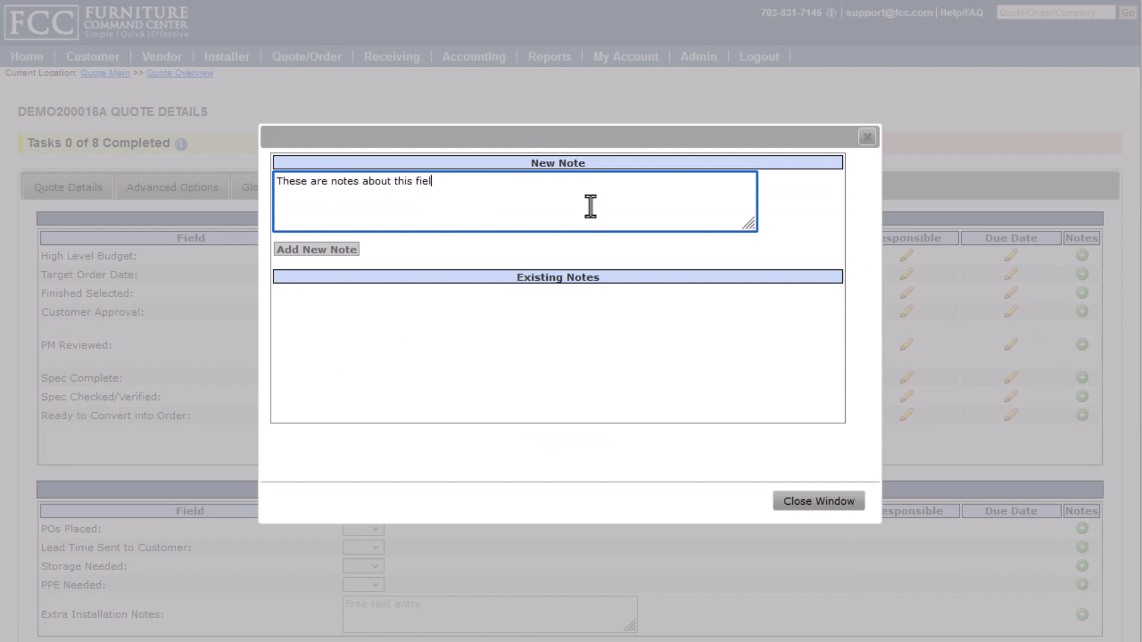
type("d")
key("Tab")
key("Return")
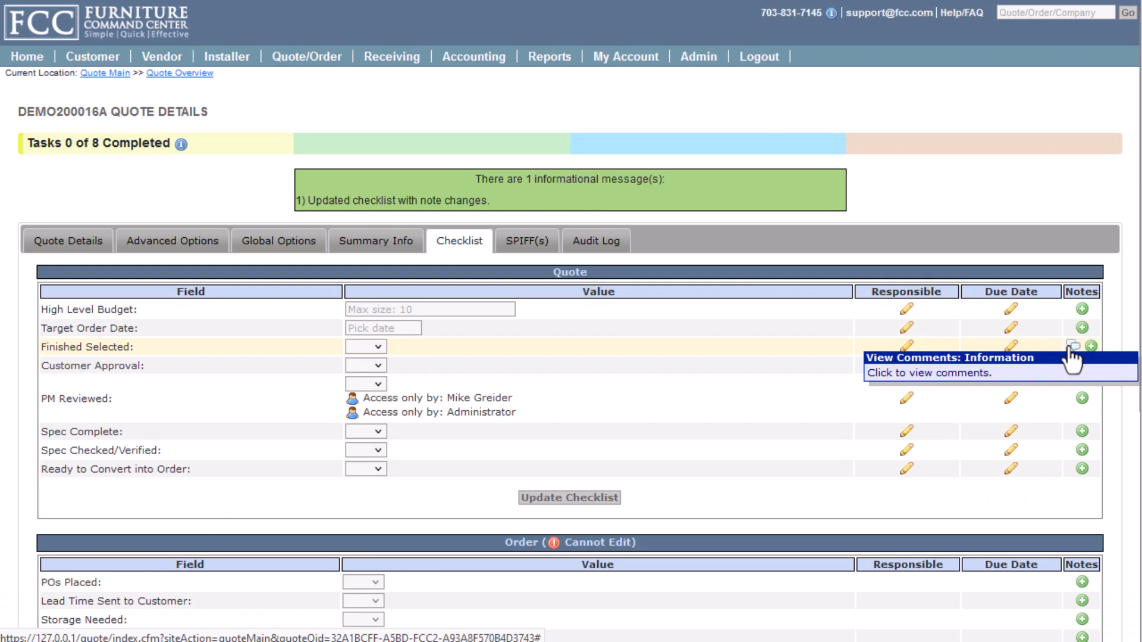
left_click(1072, 357)
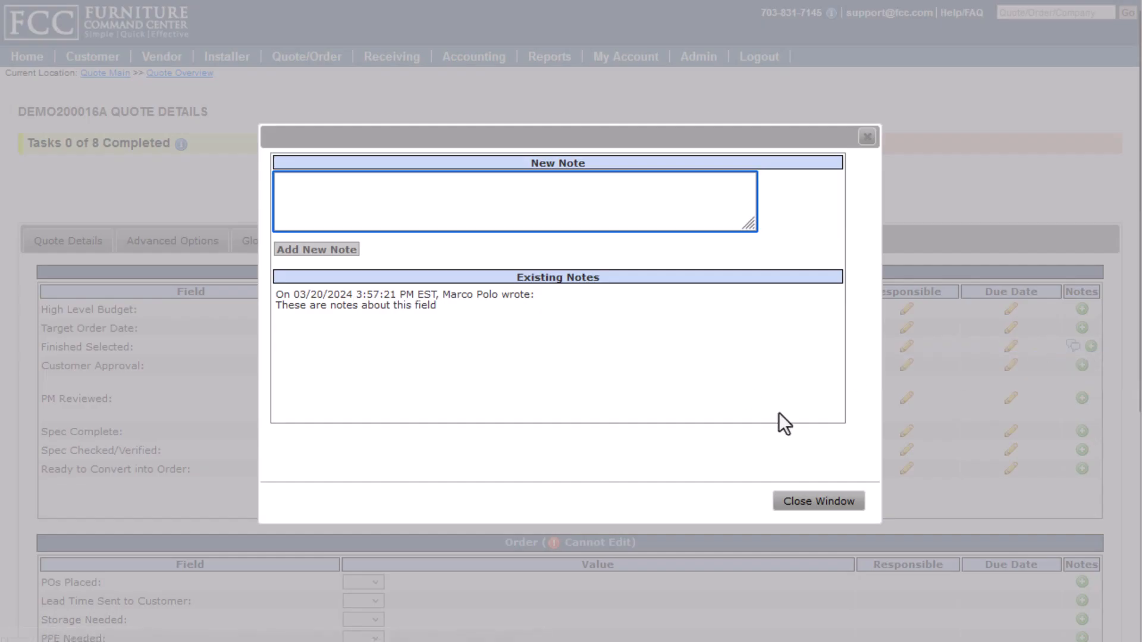
left_click(810, 503)
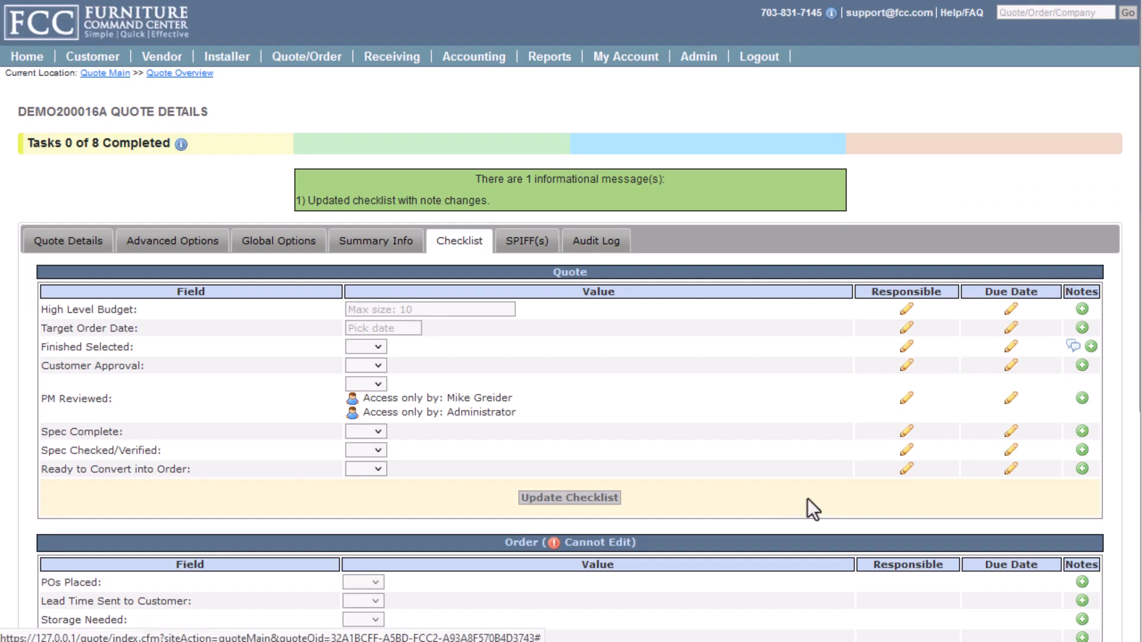
Assign the second listed user as responsible for the High Level Budget checklist item.
left_click(907, 310)
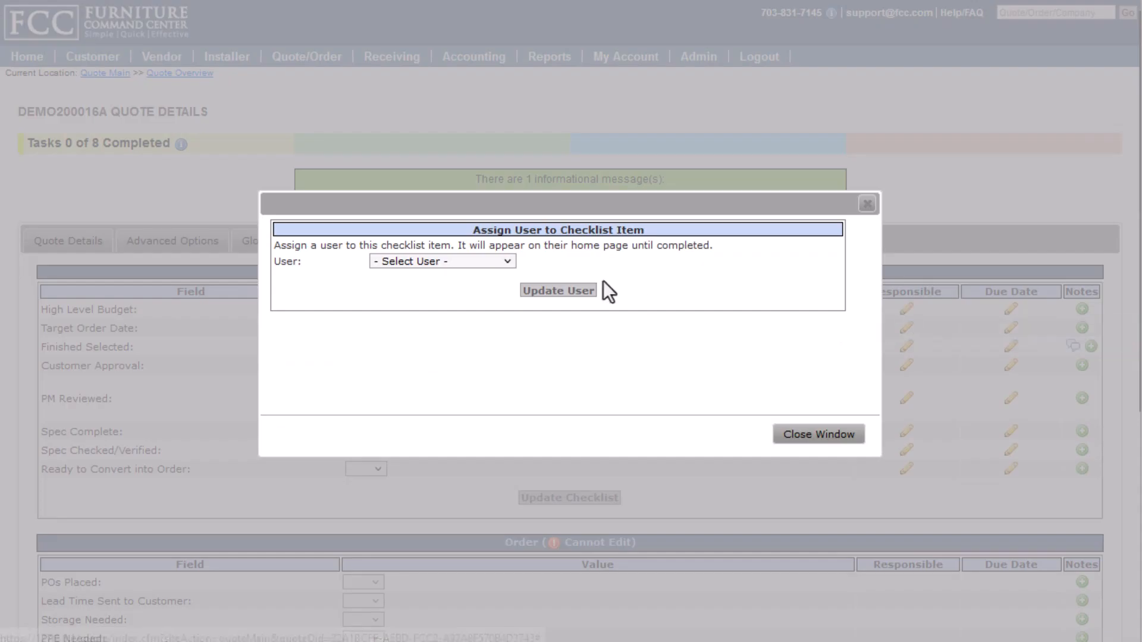
left_click(499, 261)
key("Down")
key("Down")
key("Return")
left_click(537, 292)
Set the High Level Budget item's due date to 03/27/2024 and update the checklist.
left_click(1011, 301)
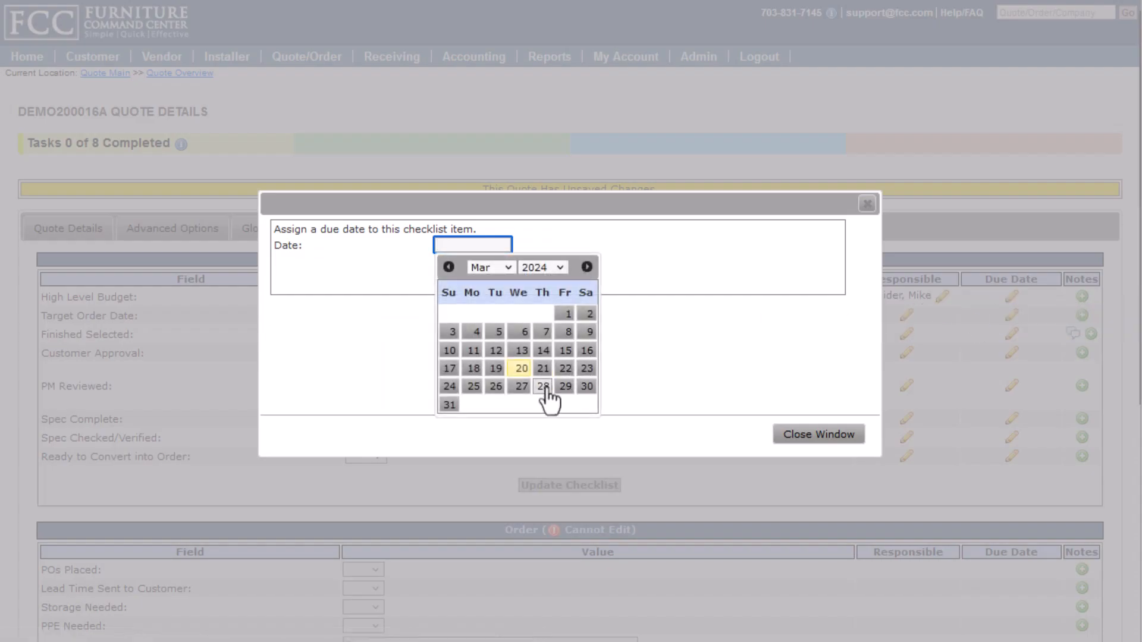
left_click(522, 386)
left_click(558, 273)
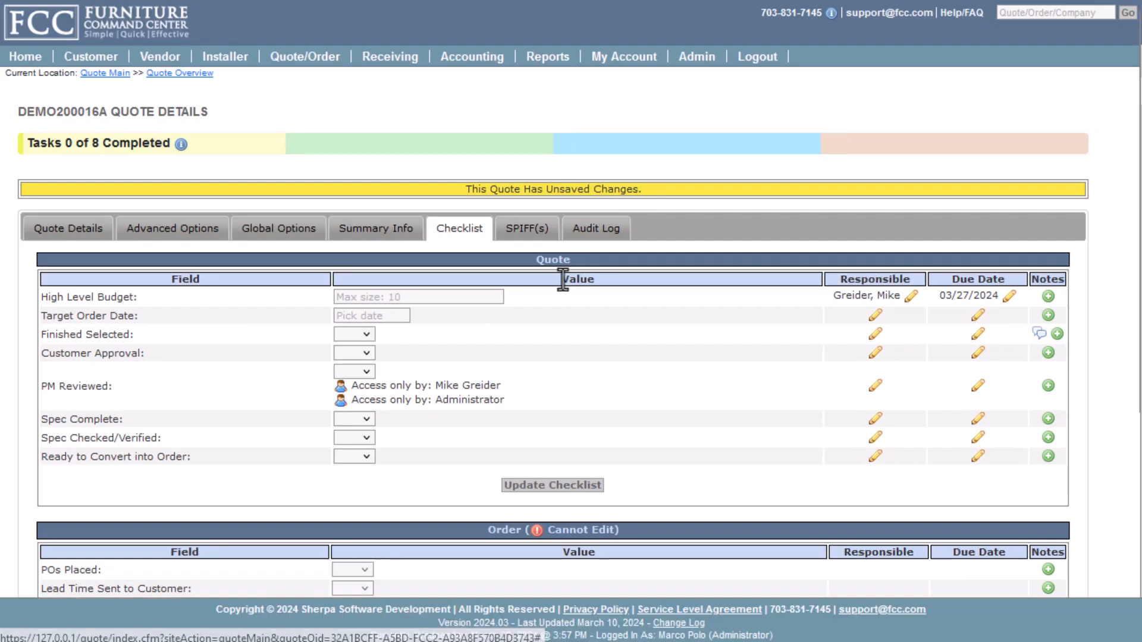
left_click(535, 488)
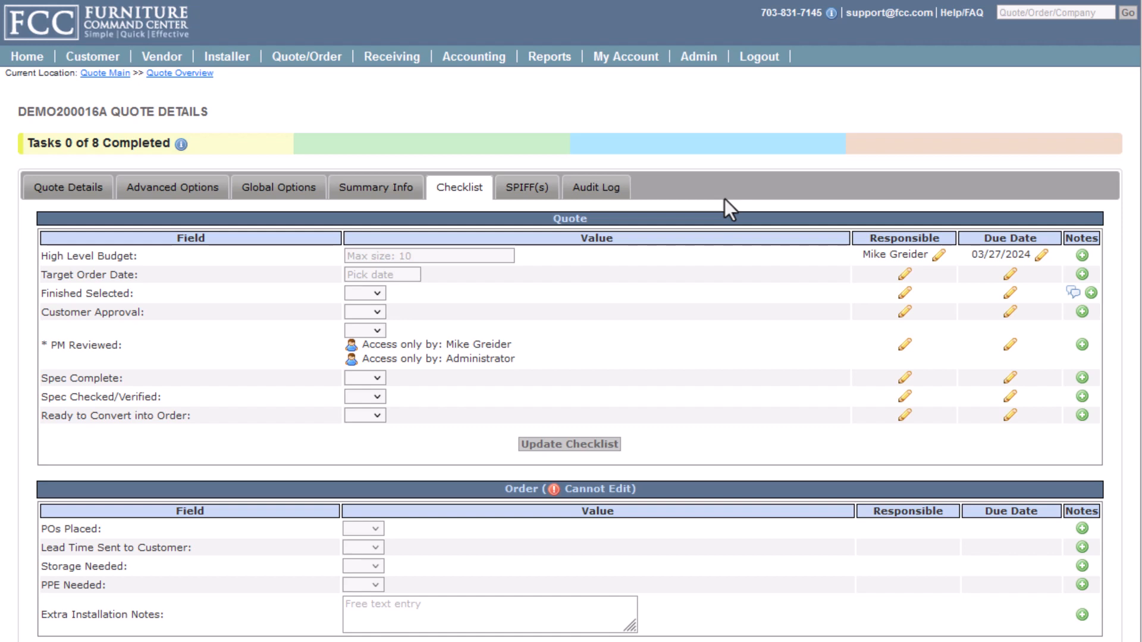
Enter 123 as the High Level Budget value and update the checklist.
left_click(421, 257)
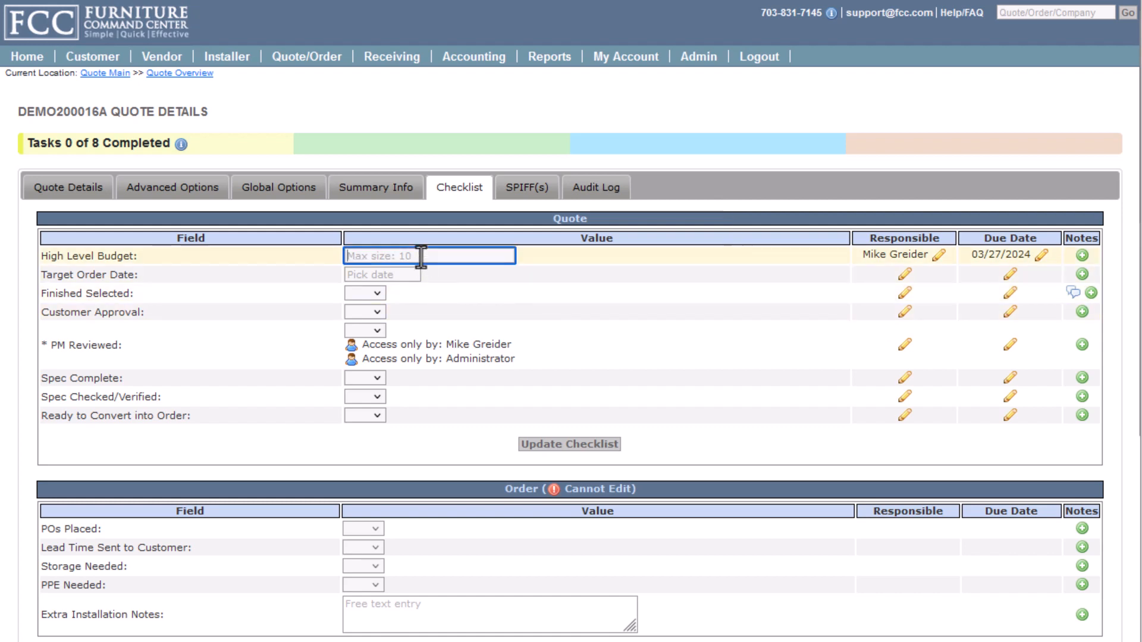
type("123")
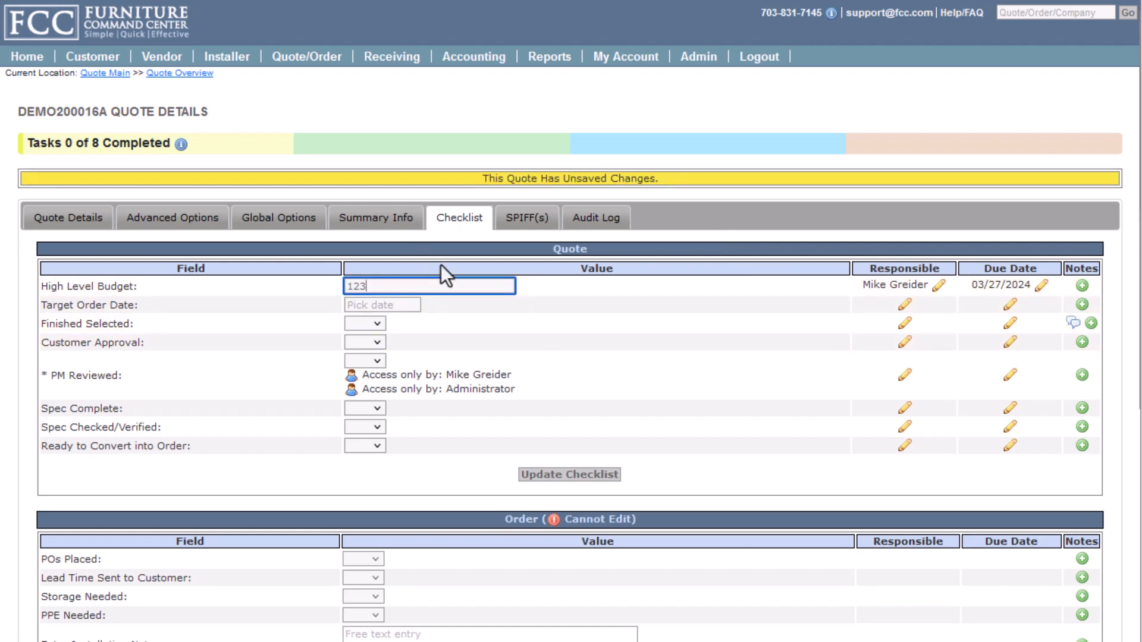
left_click(543, 474)
Set the Target Order Date to 03/21/2024 and update the checklist.
left_click(377, 328)
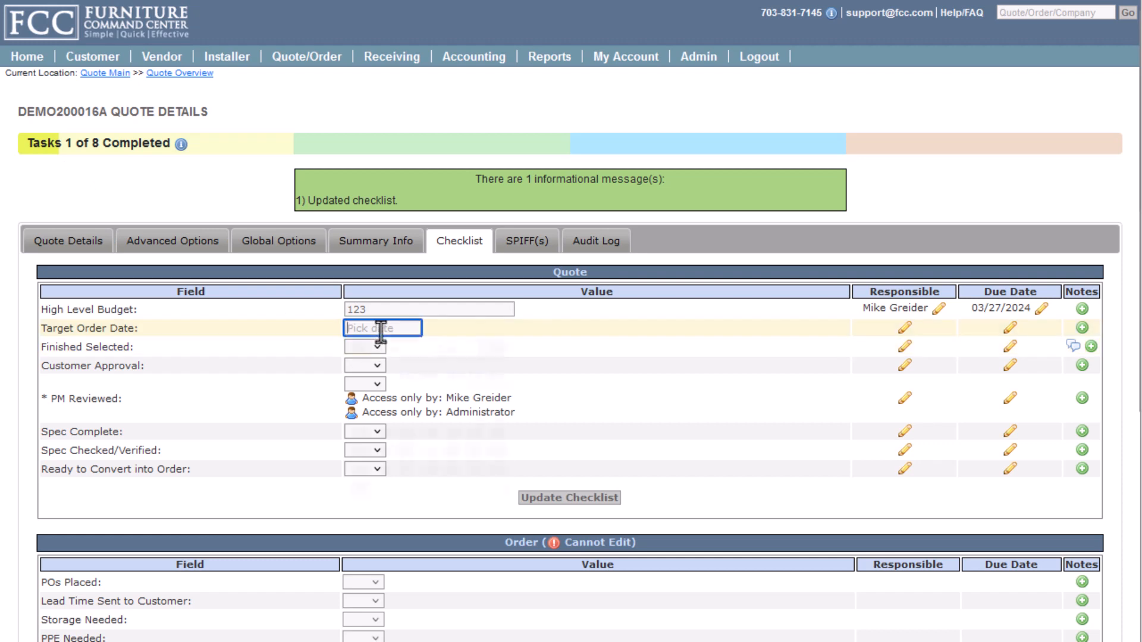
left_click(452, 451)
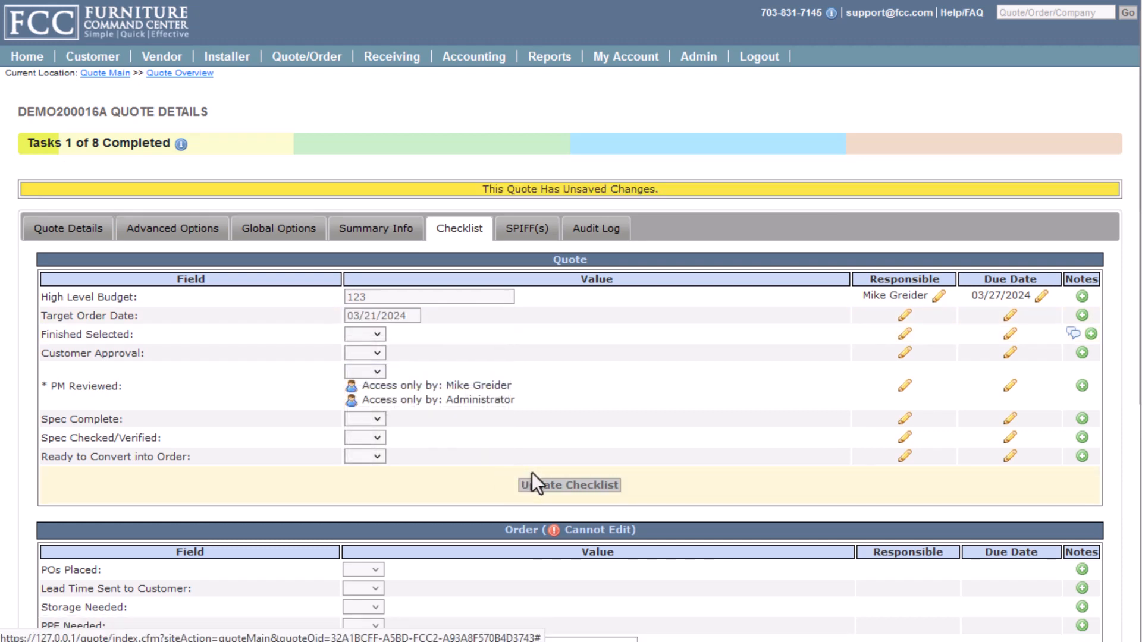
left_click(568, 497)
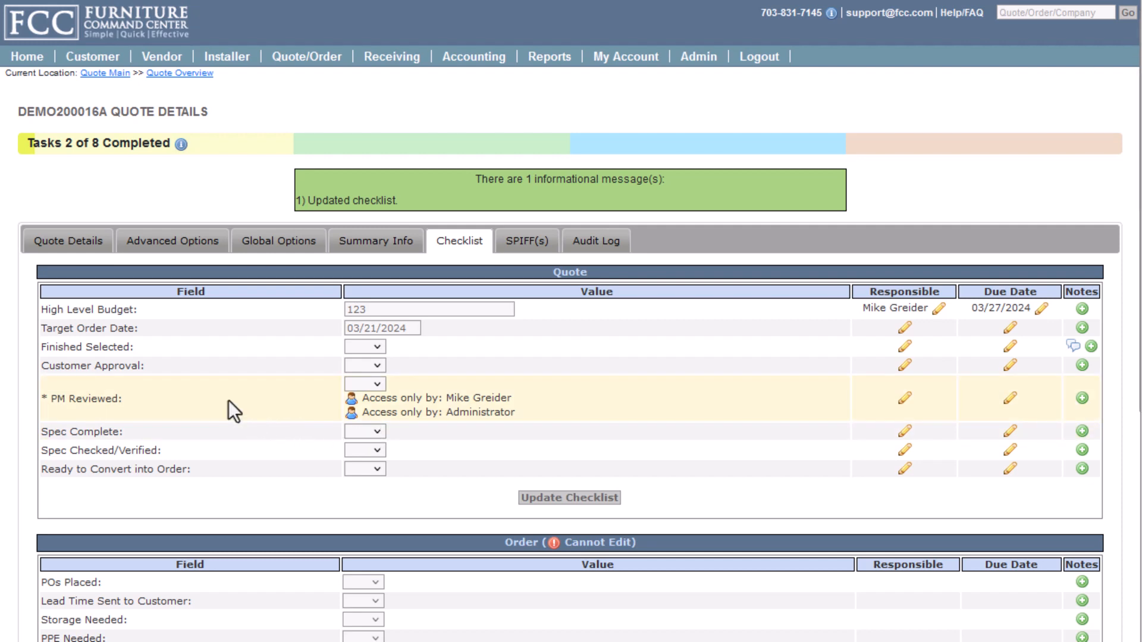
Try to turn the quote into an order from its quote details.
left_click(96, 244)
scroll(510, 518, "down", 5)
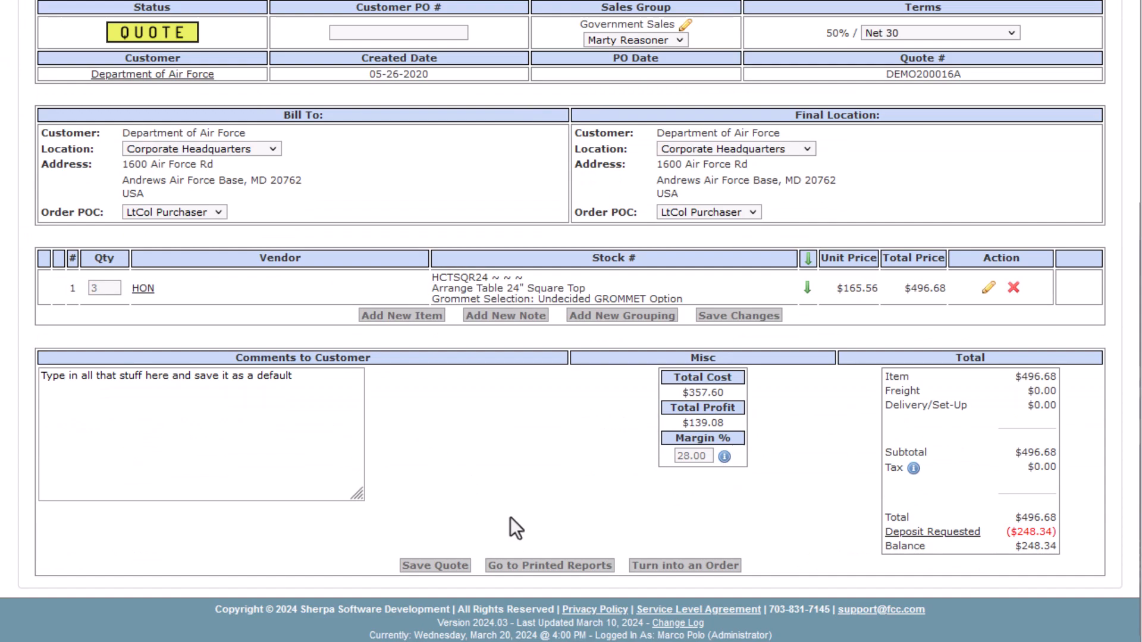
left_click(698, 568)
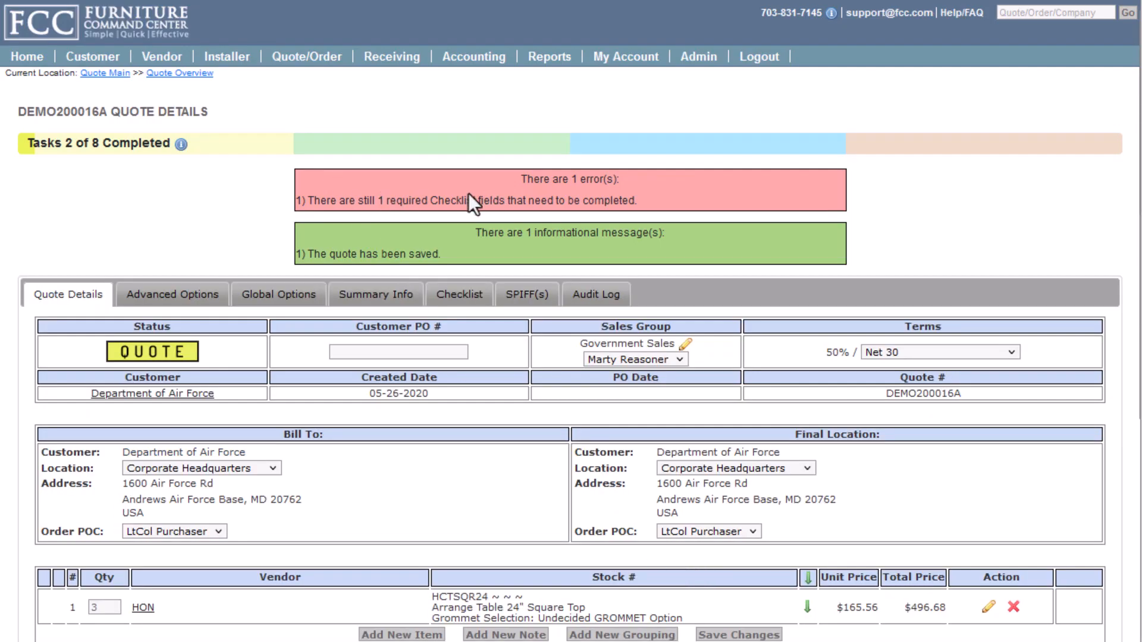
Set the required PM Reviewed checklist item to Yes and update the checklist.
left_click(466, 302)
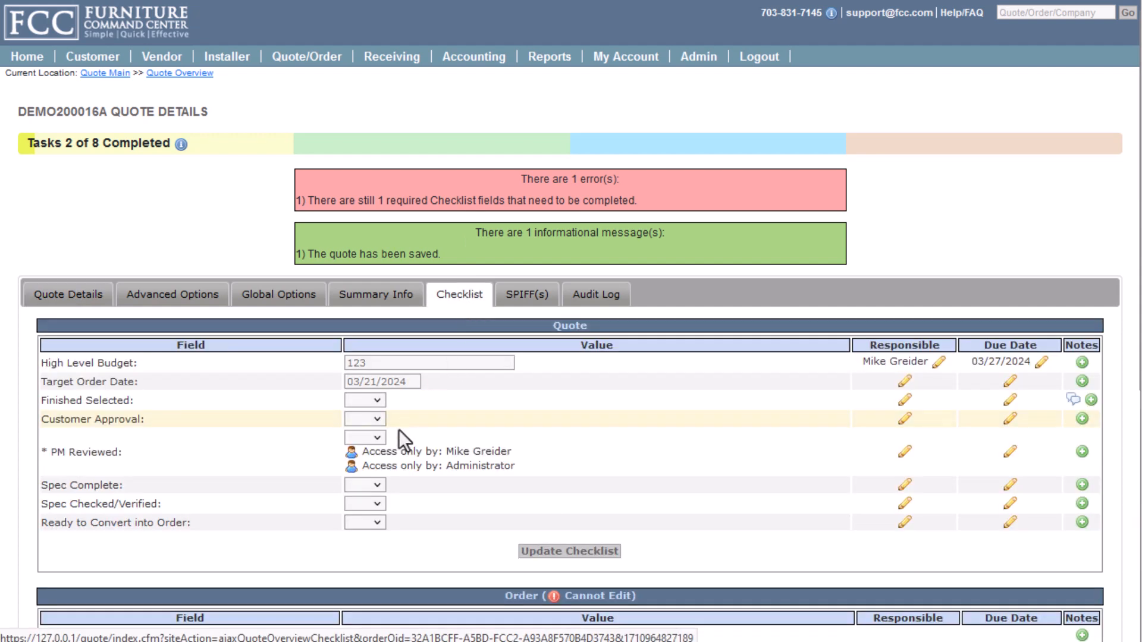
left_click(369, 443)
left_click(371, 479)
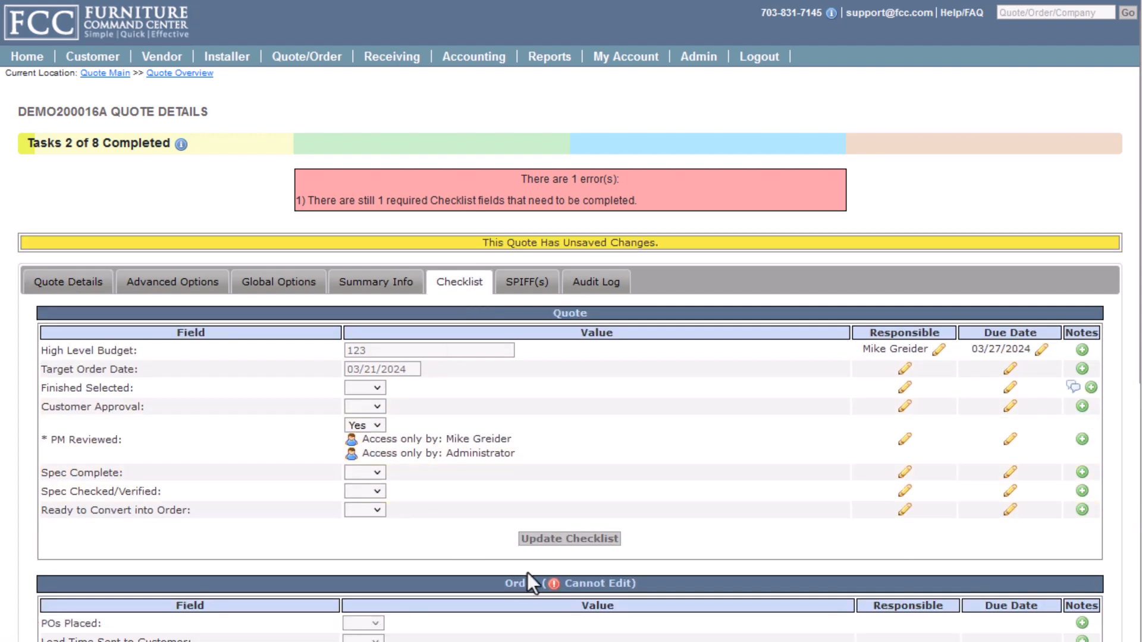
left_click(569, 538)
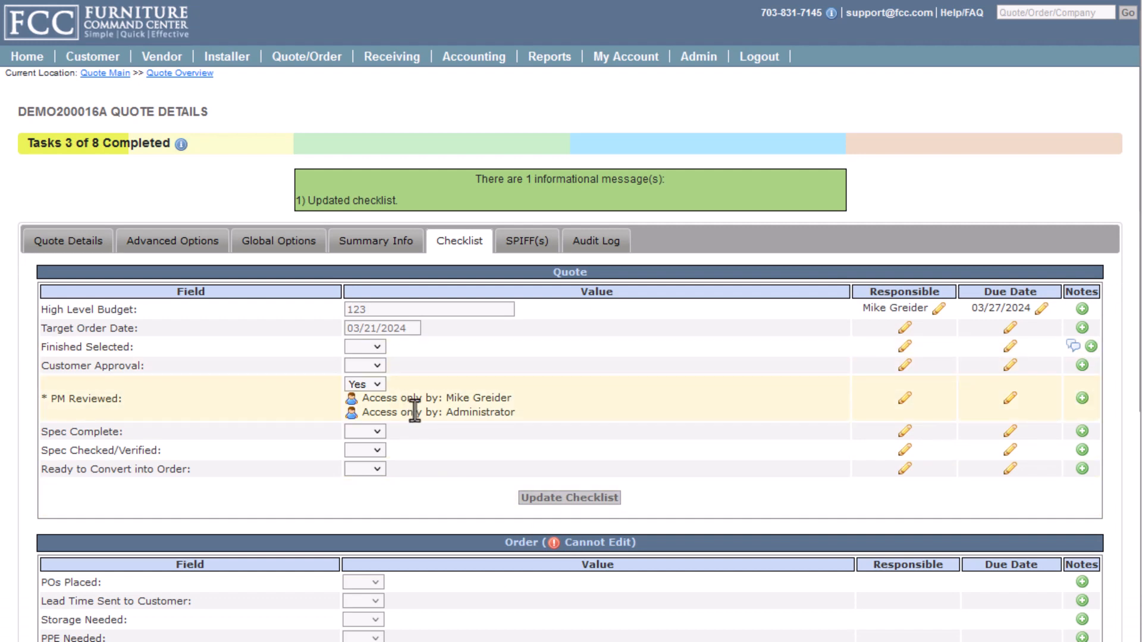
Return to the quote details, turn the quote into an order and confirm the conversion.
left_click(70, 244)
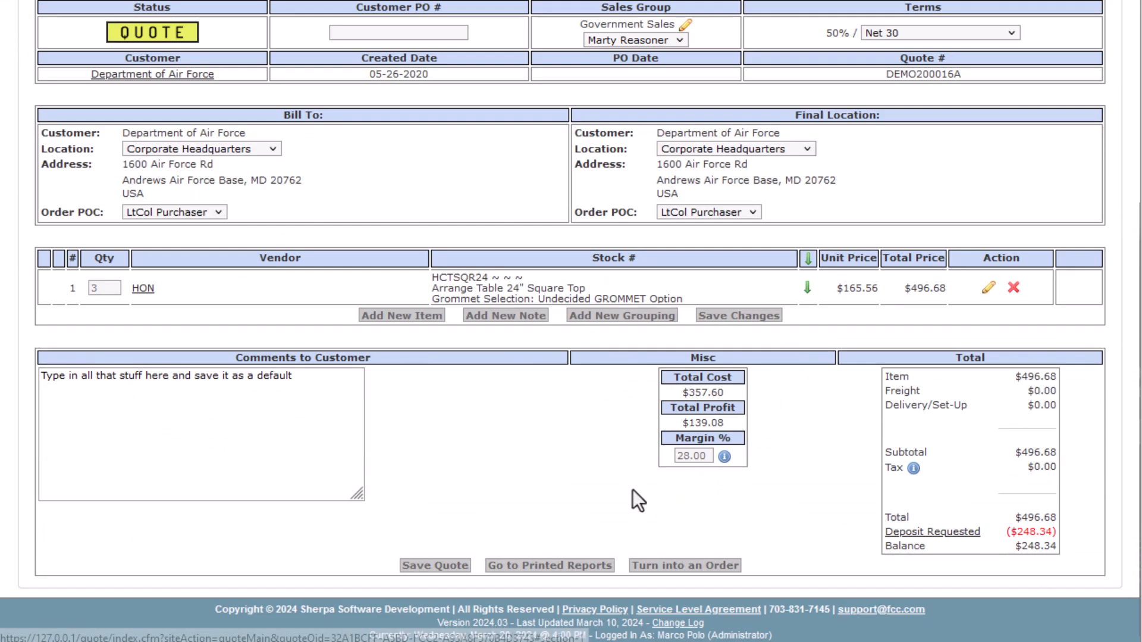
left_click(666, 566)
left_click(521, 350)
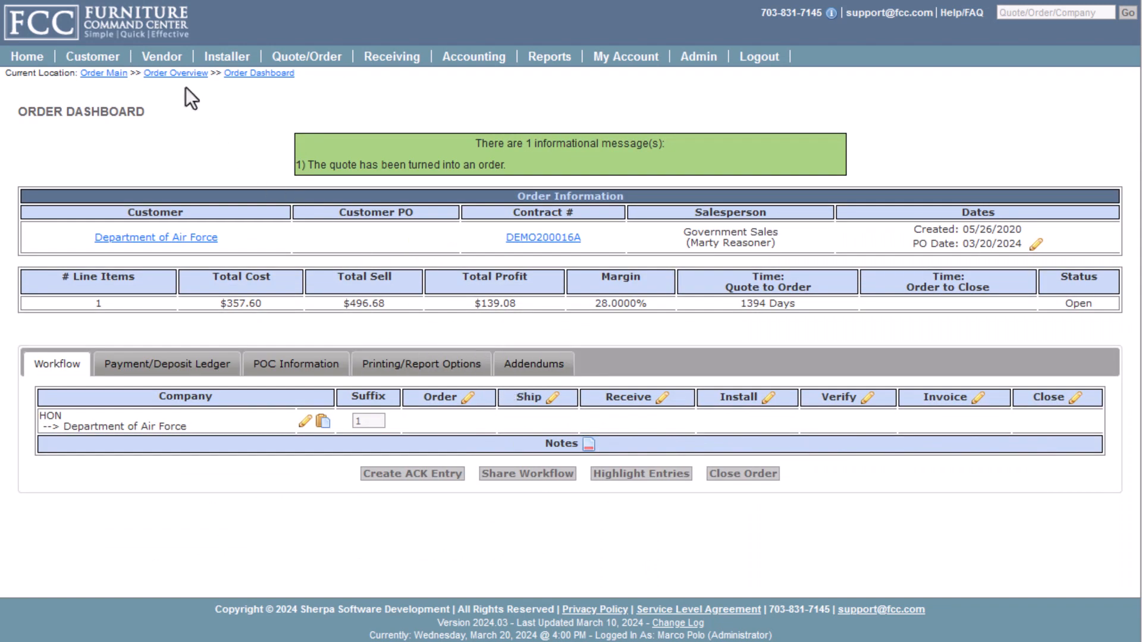
Open the new order's overview and examine the Quote, Order, Invoice and Close sections of its checklist.
left_click(177, 74)
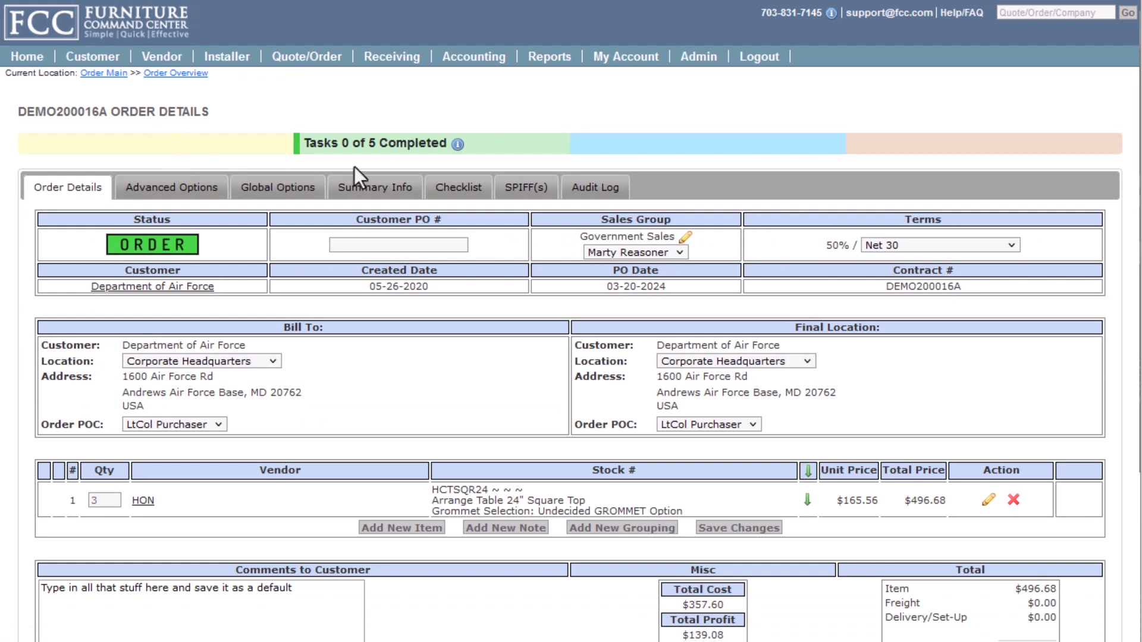
left_click(455, 185)
scroll(484, 383, "down", 3)
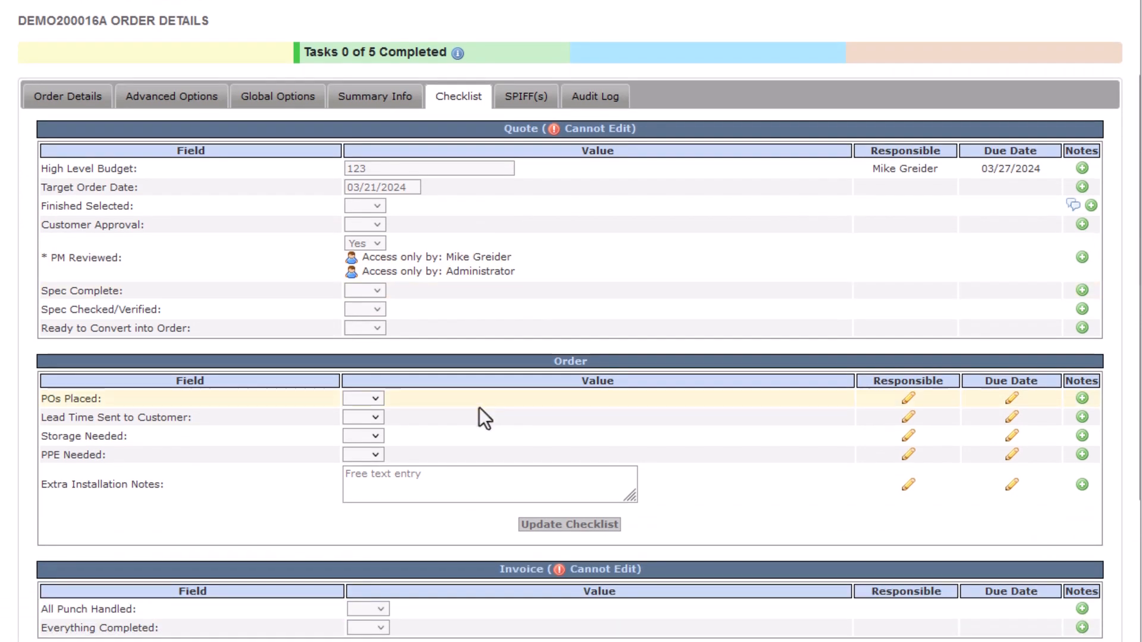
scroll(479, 408, "down", 3)
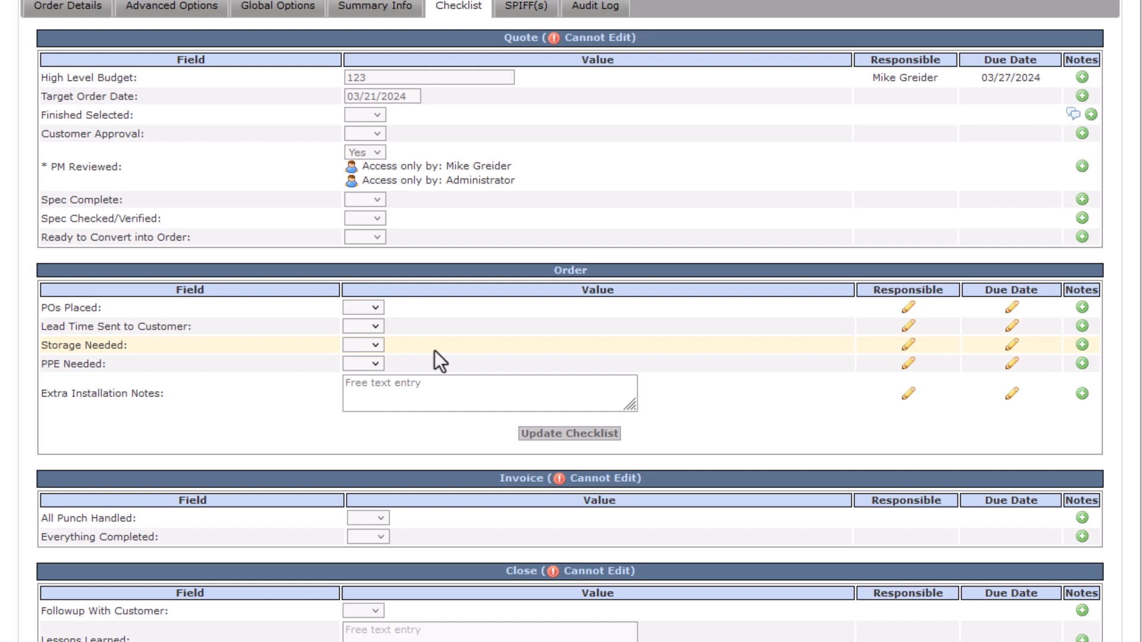
scroll(434, 350, "up", 3)
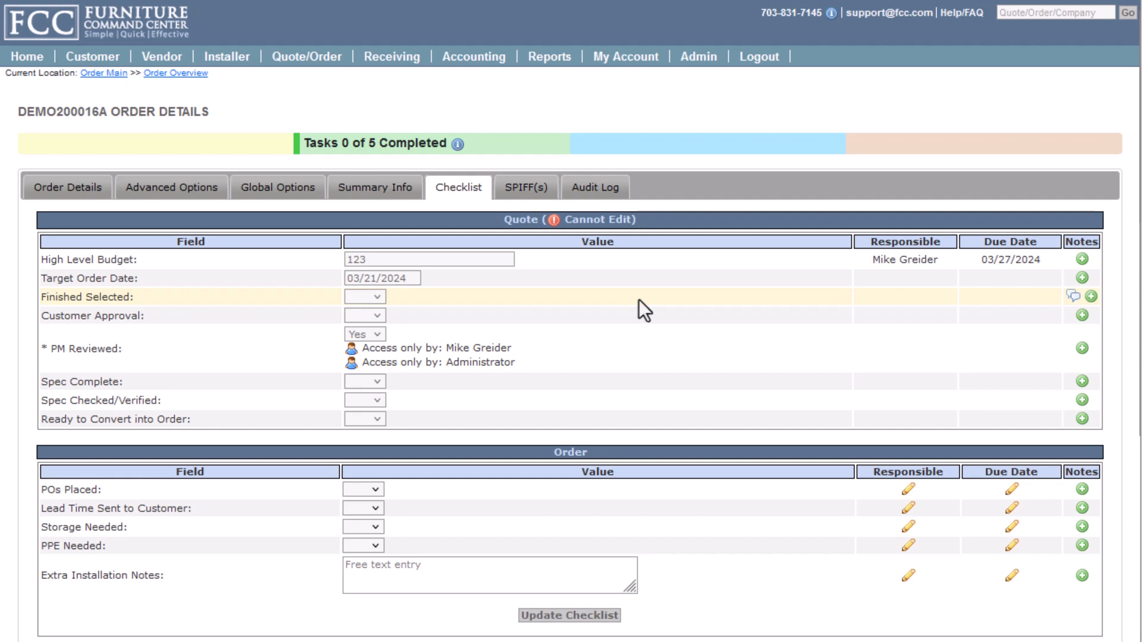